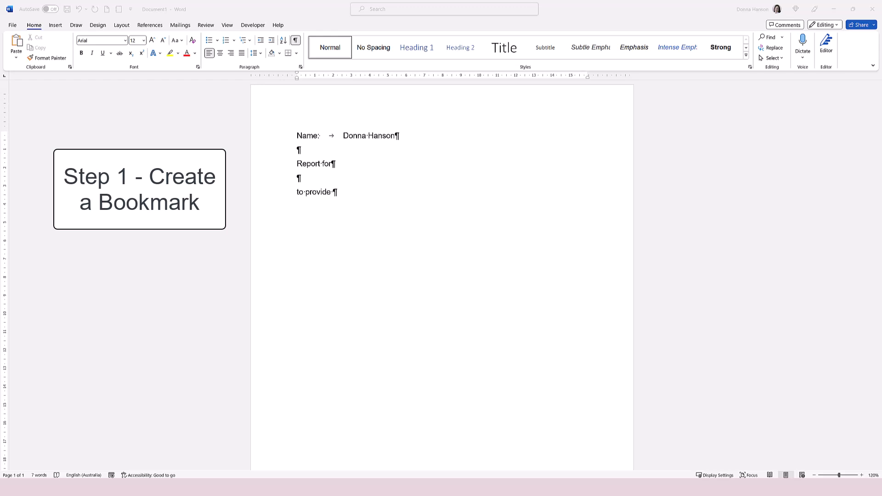
Bookmark the client's full name on the Name line as Client_Name.
{"action": "left_click", "coordinate": [334, 192]}
{"action": "left_click_drag", "start_coordinate": [343, 136], "coordinate": [396, 137]}
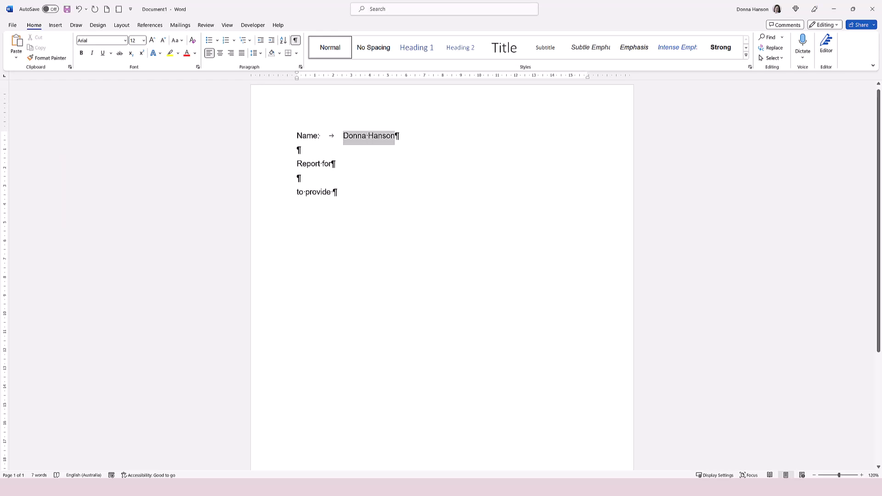
{"action": "left_click", "coordinate": [56, 25]}
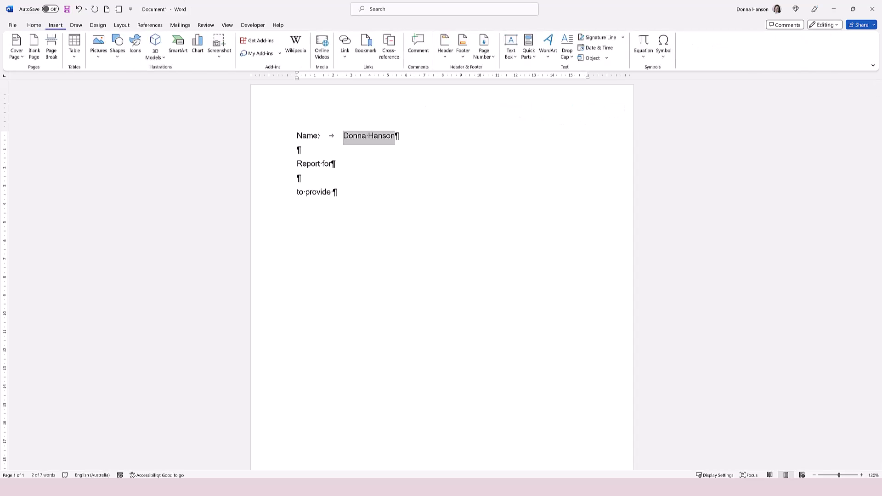
{"action": "left_click", "coordinate": [366, 46]}
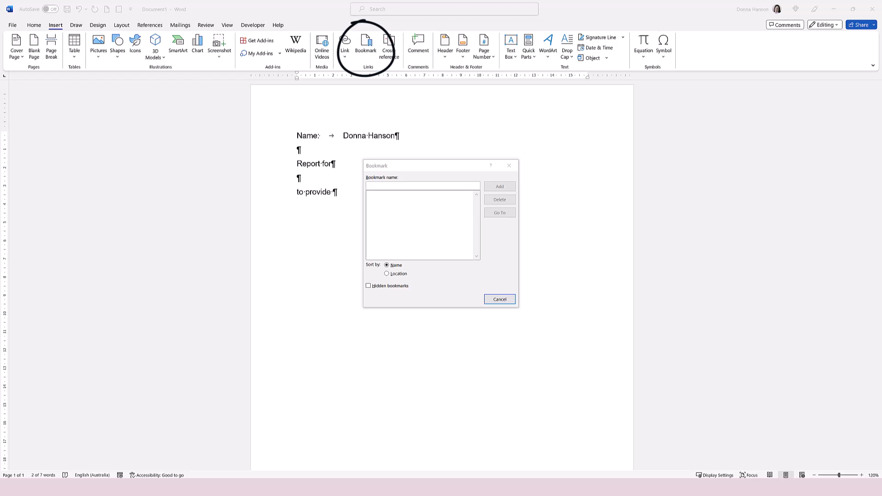
{"action": "type", "text": "Client Name"}
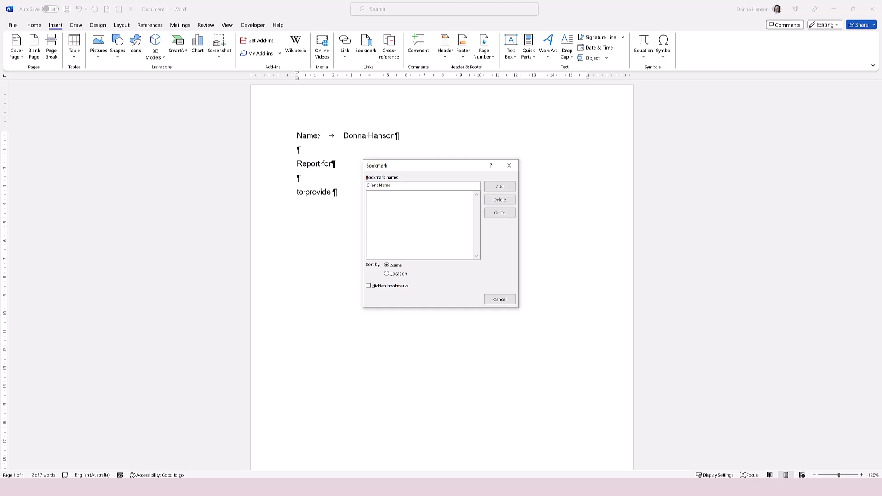
{"action": "left_click", "coordinate": [380, 186]}
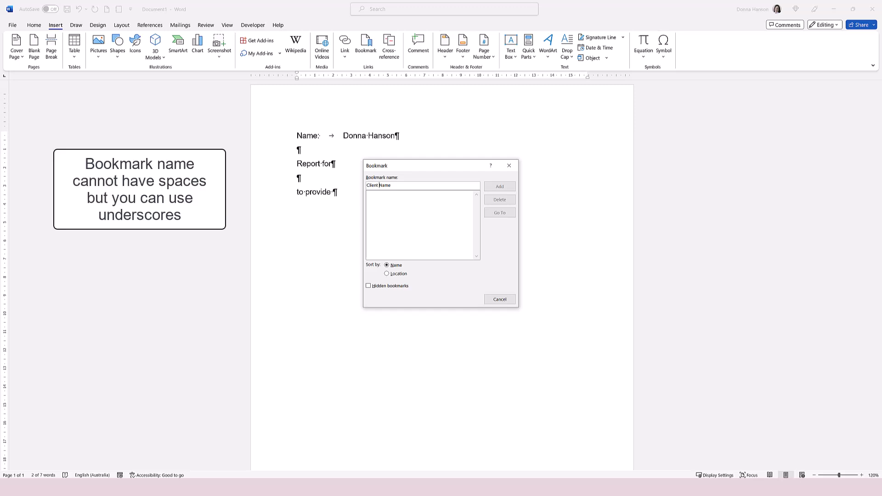
{"action": "type", "text": "_"}
{"action": "key", "text": "Left"}
{"action": "key", "text": "BackSpace"}
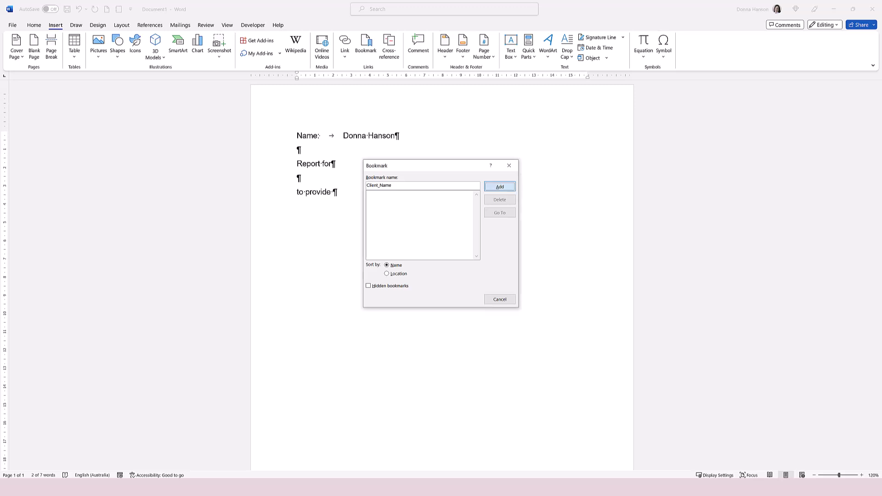
{"action": "key", "text": "Return"}
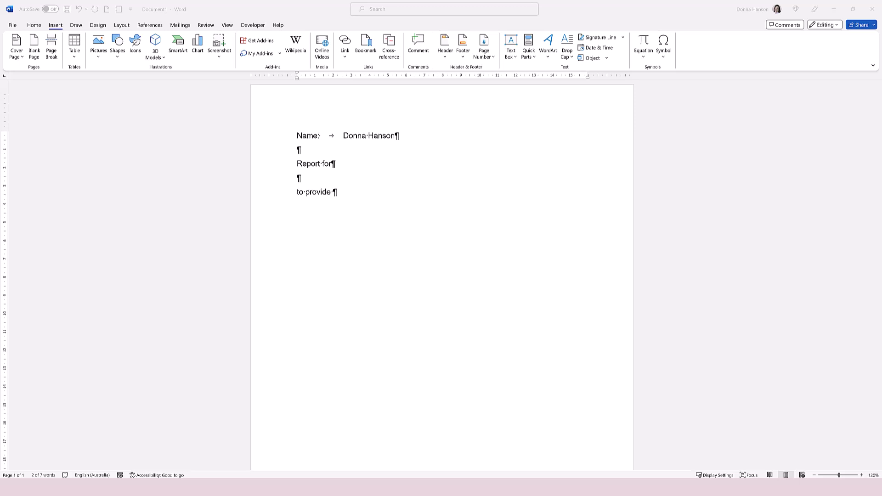
Insert a cross-reference to the Client_Name bookmark text after "Report for", with the hyperlink option off.
{"action": "left_click", "coordinate": [332, 164]}
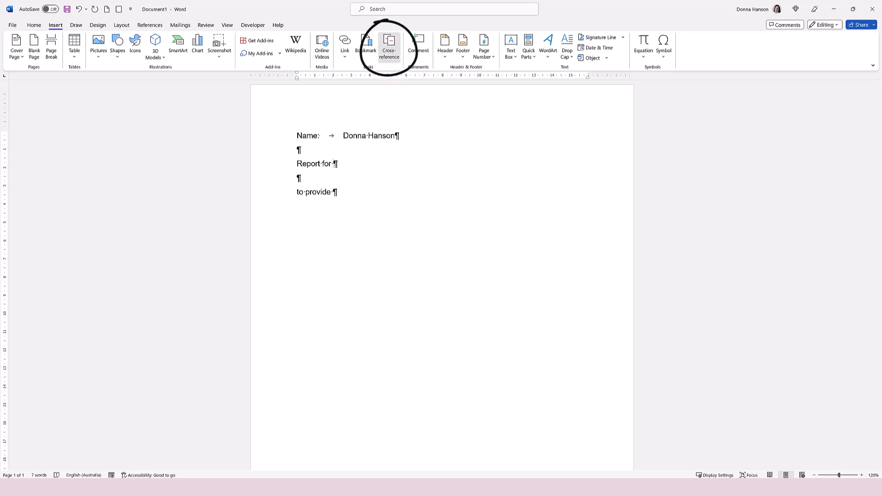
{"action": "left_click", "coordinate": [390, 47]}
{"action": "left_click", "coordinate": [443, 187]}
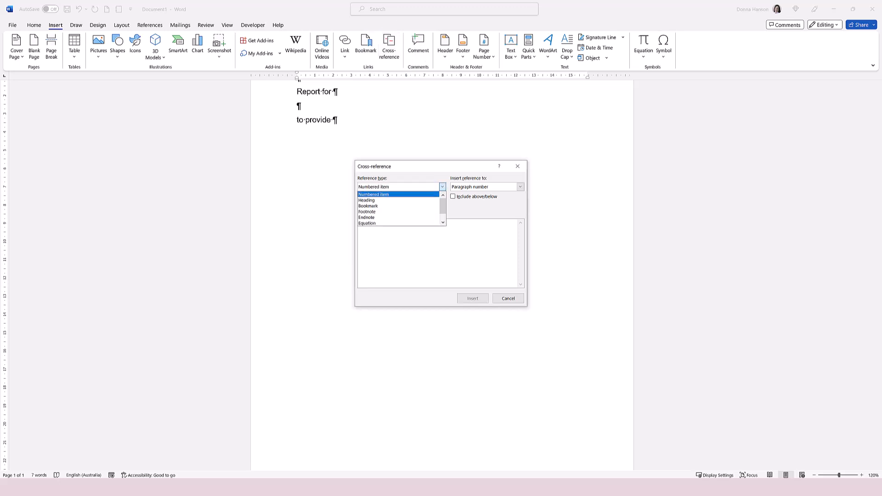
{"action": "key", "text": "Down"}
{"action": "key", "text": "Down"}
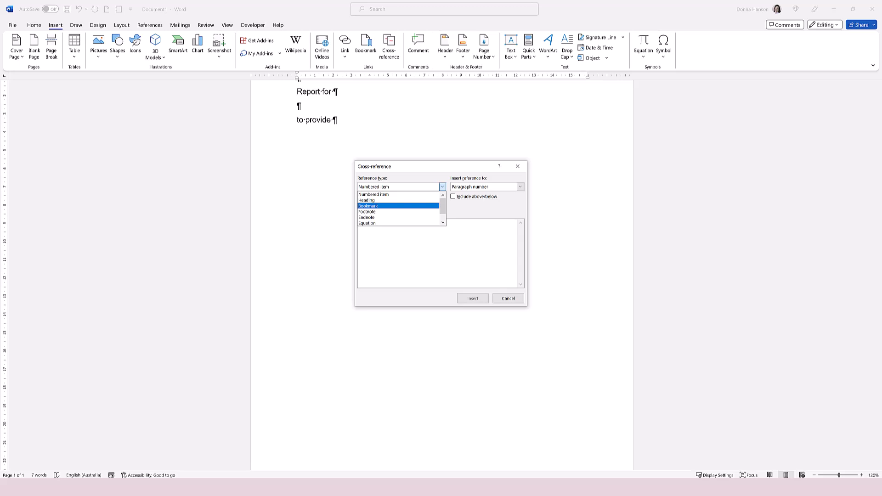
{"action": "key", "text": "Return"}
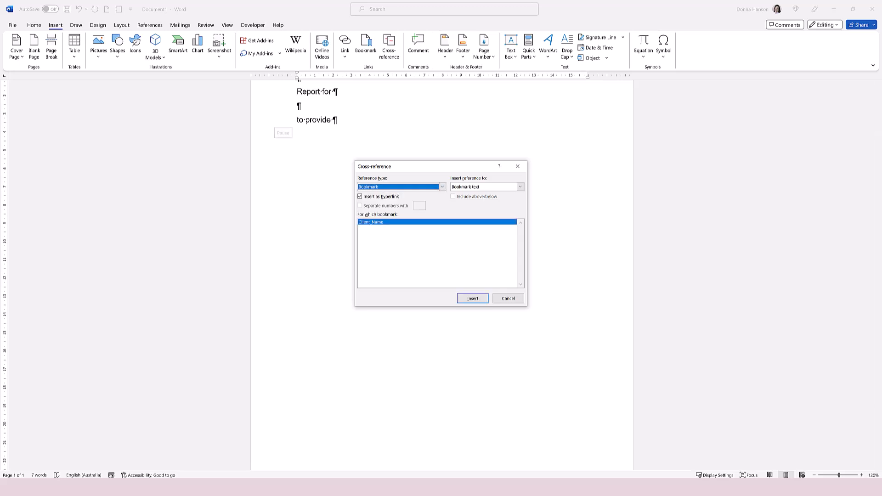
{"action": "left_click", "coordinate": [297, 120]}
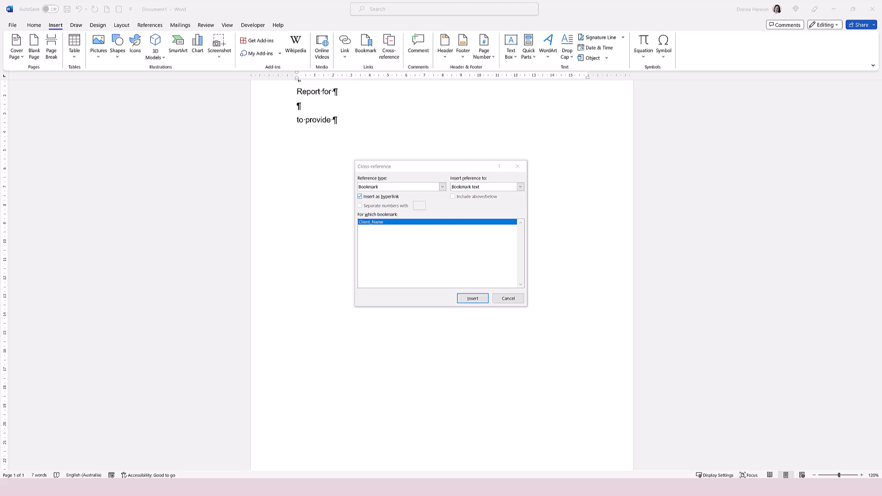
{"action": "left_click", "coordinate": [360, 197]}
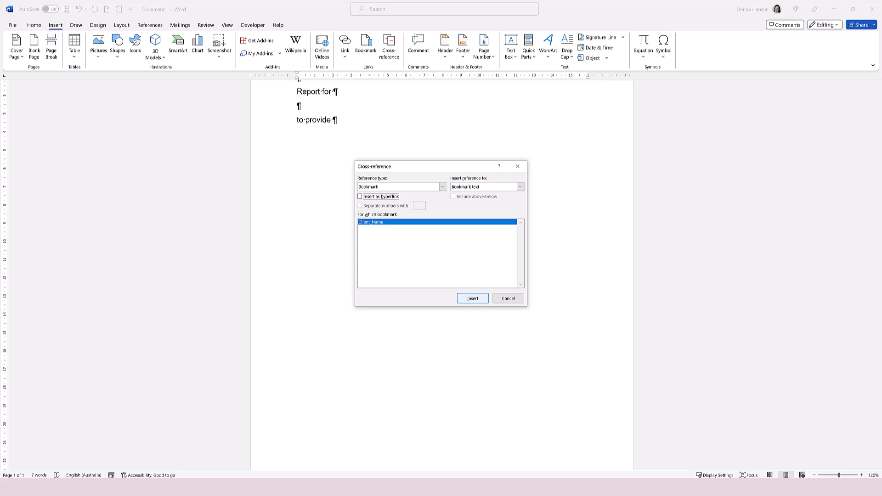
{"action": "key", "text": "Return"}
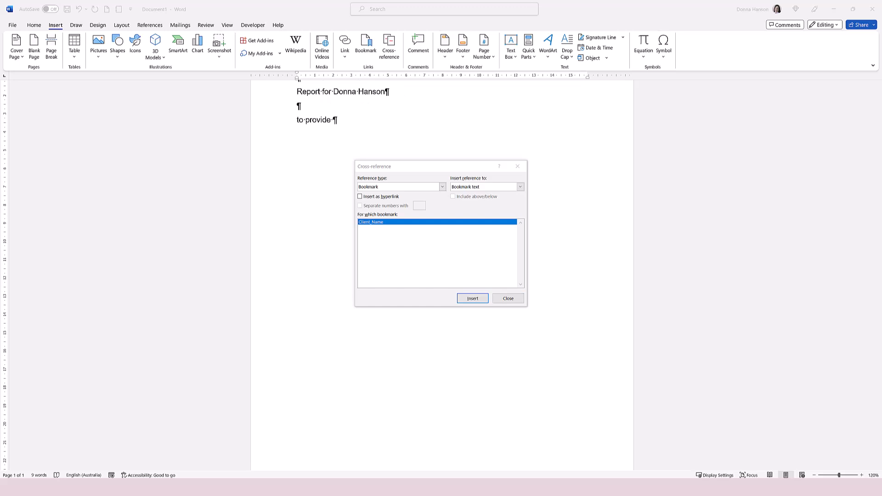
{"action": "left_click", "coordinate": [508, 298]}
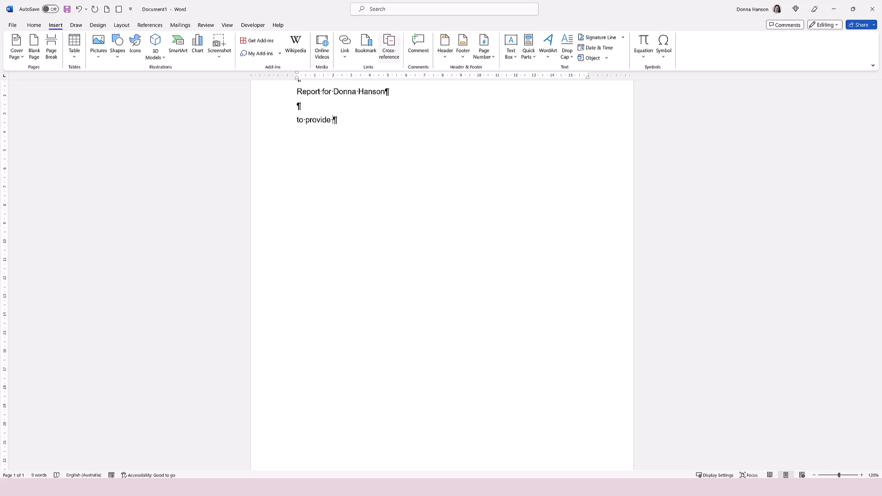
Insert a cross-reference to the Client_Name bookmark text after "to provide".
{"action": "left_click", "coordinate": [390, 47]}
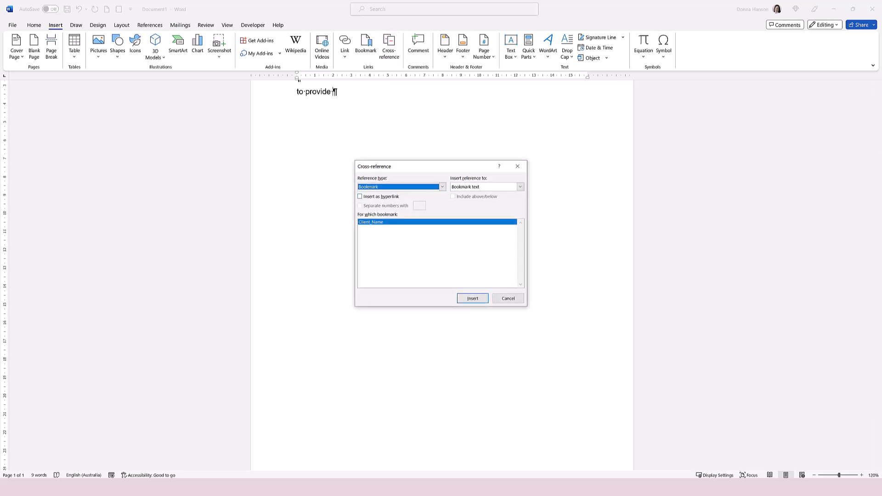
{"action": "left_click", "coordinate": [473, 298]}
{"action": "key", "text": "Escape"}
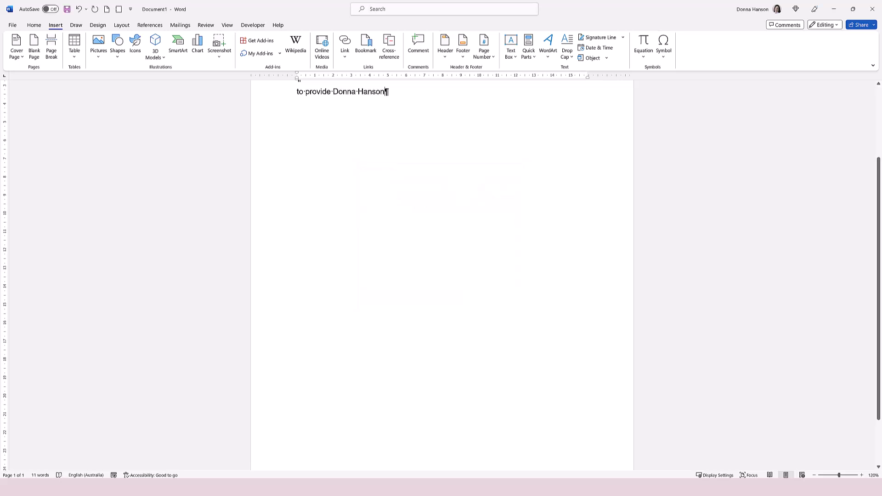
Change the bookmarked name on the Name line to another client's full name, editing inside the existing text so the bookmark is kept.
{"action": "scroll", "coordinate": [441, 230], "scroll_direction": "up", "scroll_amount": 3}
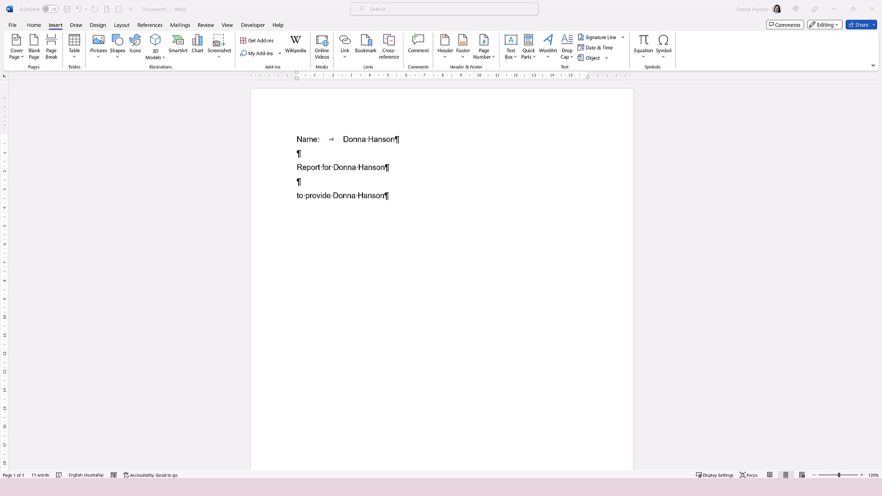
{"action": "mouse_move", "coordinate": [352, 183]}
{"action": "left_mouse_down"}
{"action": "mouse_move", "coordinate": [318, 212]}
{"action": "mouse_move", "coordinate": [391, 186]}
{"action": "mouse_move", "coordinate": [330, 184]}
{"action": "left_mouse_up"}
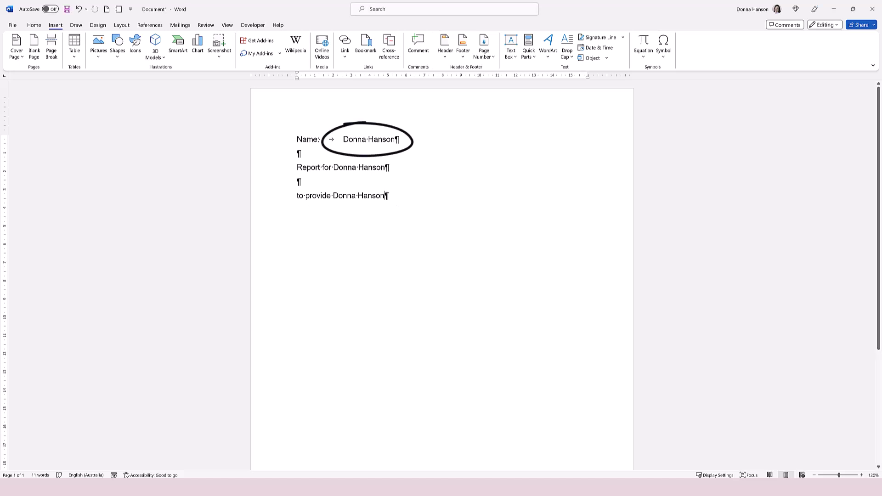
{"action": "left_click_drag", "start_coordinate": [344, 139], "coordinate": [395, 140]}
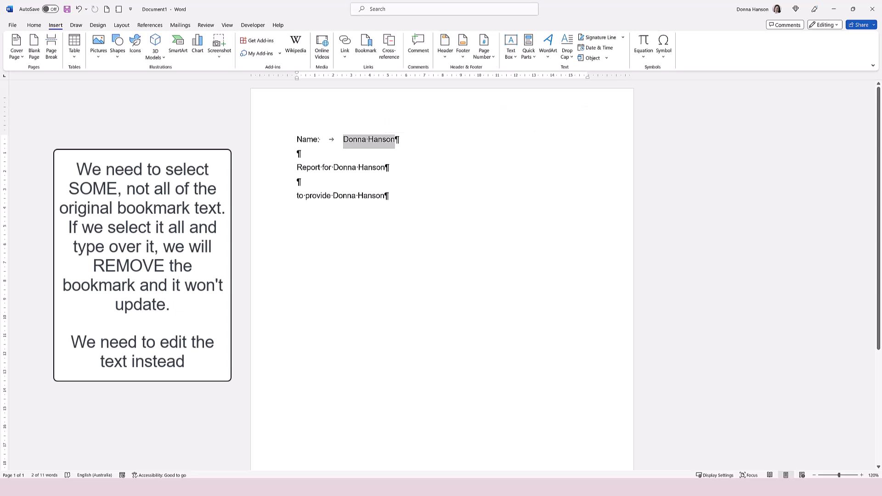
{"action": "left_click", "coordinate": [349, 139]}
{"action": "type", "text": "Brian B"}
{"action": "key", "text": "BackSpace"}
{"action": "type", "text": "Smith"}
{"action": "key", "text": "Delete"}
{"action": "key", "text": "Delete"}
{"action": "key", "text": "Delete"}
{"action": "key", "text": "Delete"}
{"action": "key", "text": "Delete"}
{"action": "key", "text": "Delete"}
{"action": "key", "text": "Delete"}
{"action": "key", "text": "Delete"}
{"action": "key", "text": "Delete"}
{"action": "key", "text": "Delete"}
{"action": "key", "text": "Delete"}
{"action": "left_click", "coordinate": [344, 139]}
{"action": "key", "text": "Delete"}
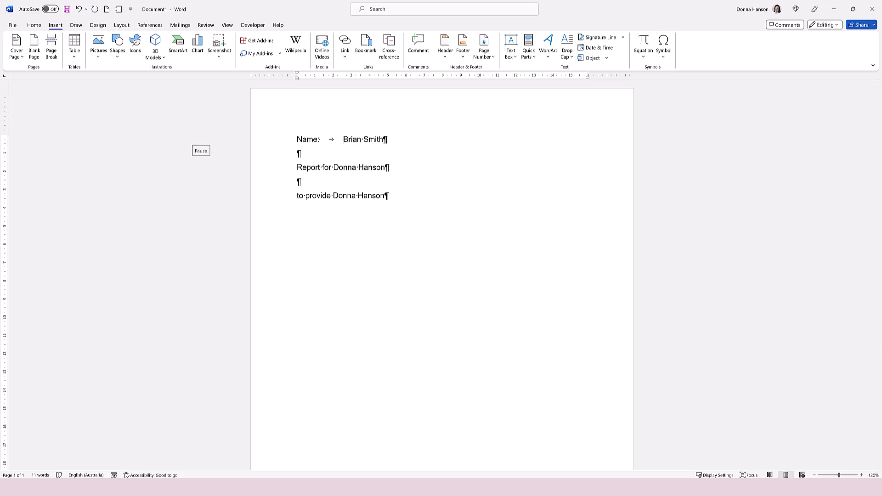
Select the whole document and update its cross-reference fields.
{"action": "left_click", "coordinate": [193, 138]}
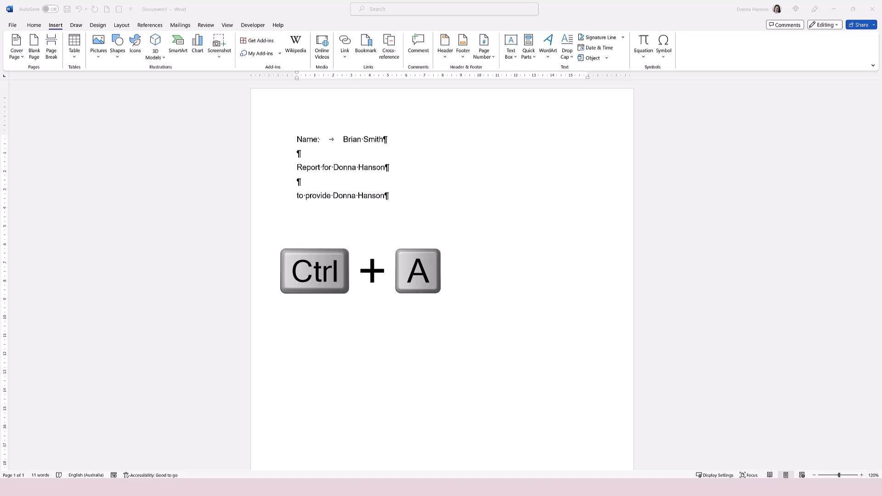
{"action": "key", "text": "ctrl+a"}
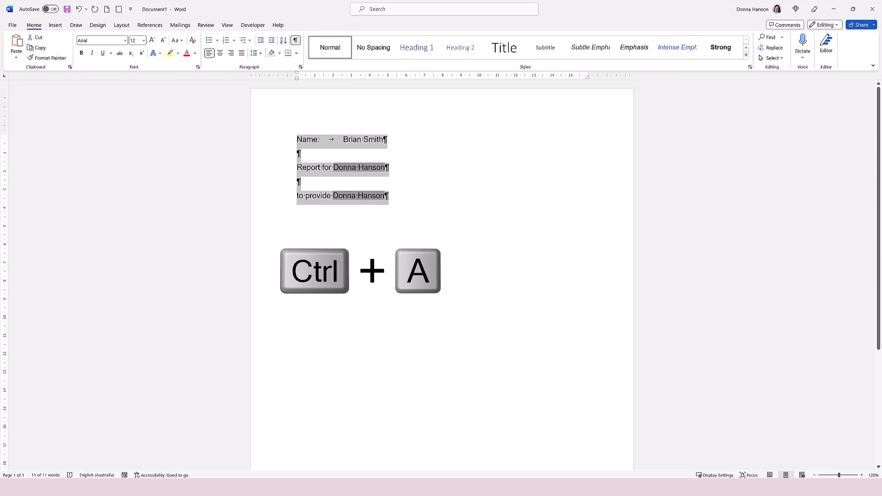
{"action": "right_click", "coordinate": [365, 168]}
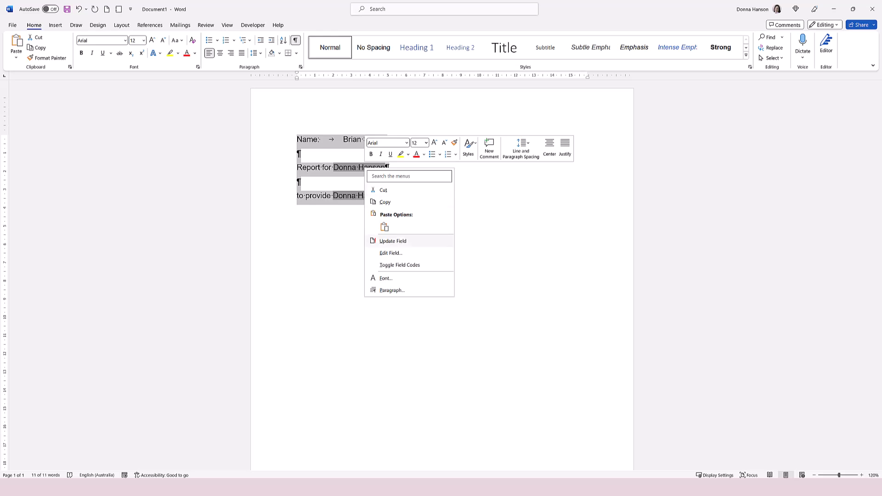
{"action": "left_click", "coordinate": [393, 241]}
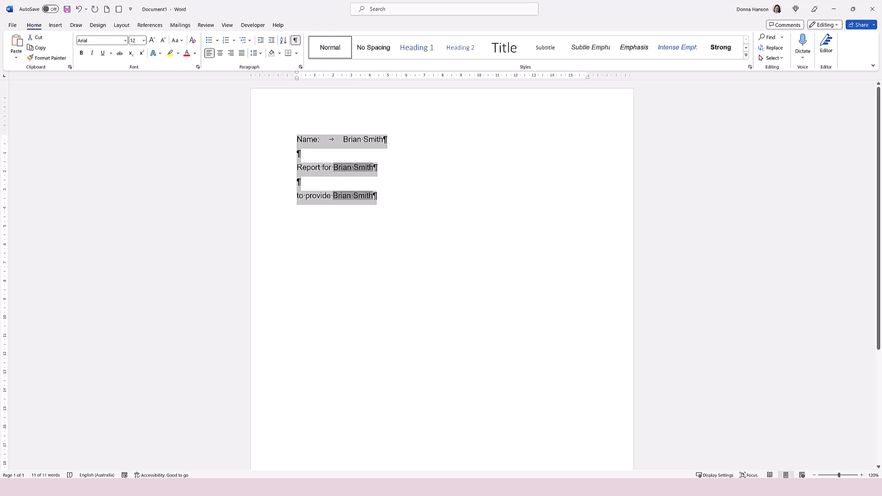